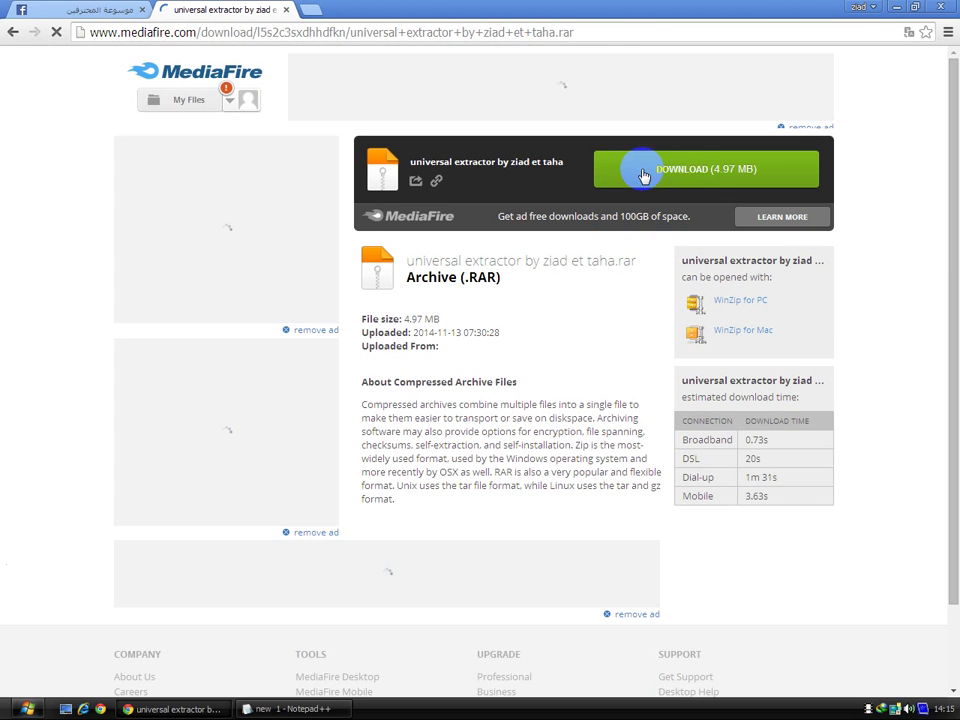
Download the Universal Extractor archive from MediaFire to the desktop (Bureau), overwriting the existing duplicate file.
left_click(690, 172)
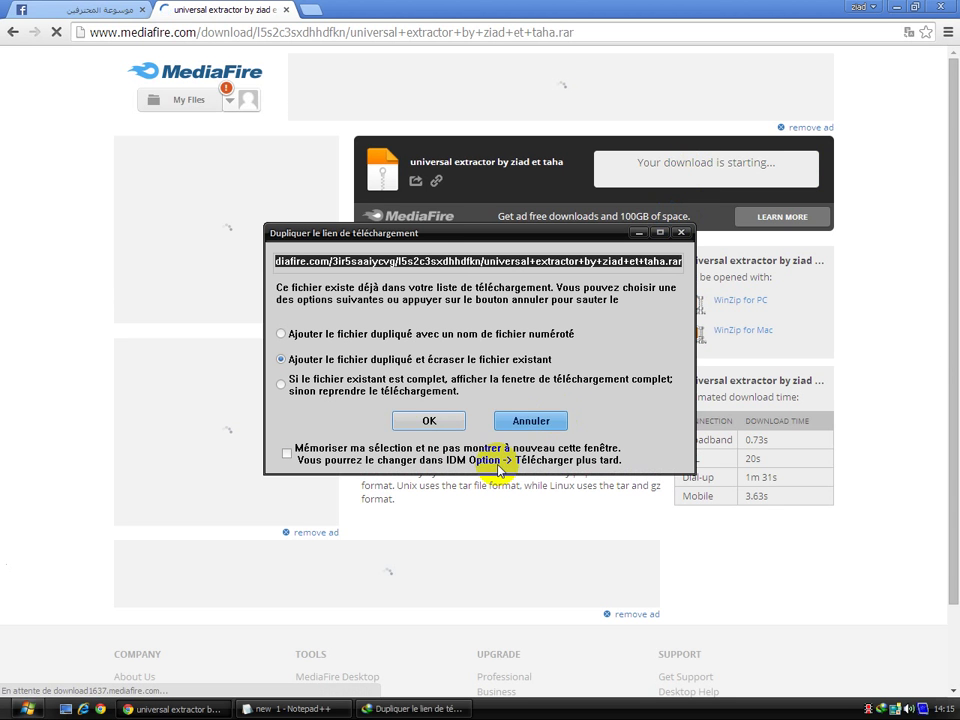
left_click(430, 421)
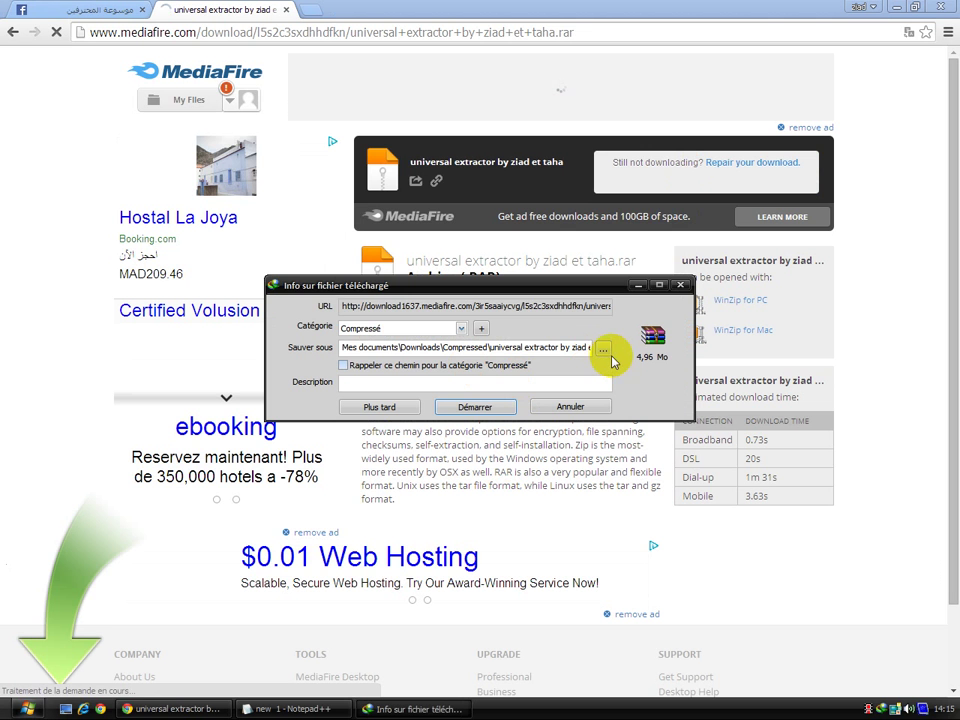
left_click(605, 350)
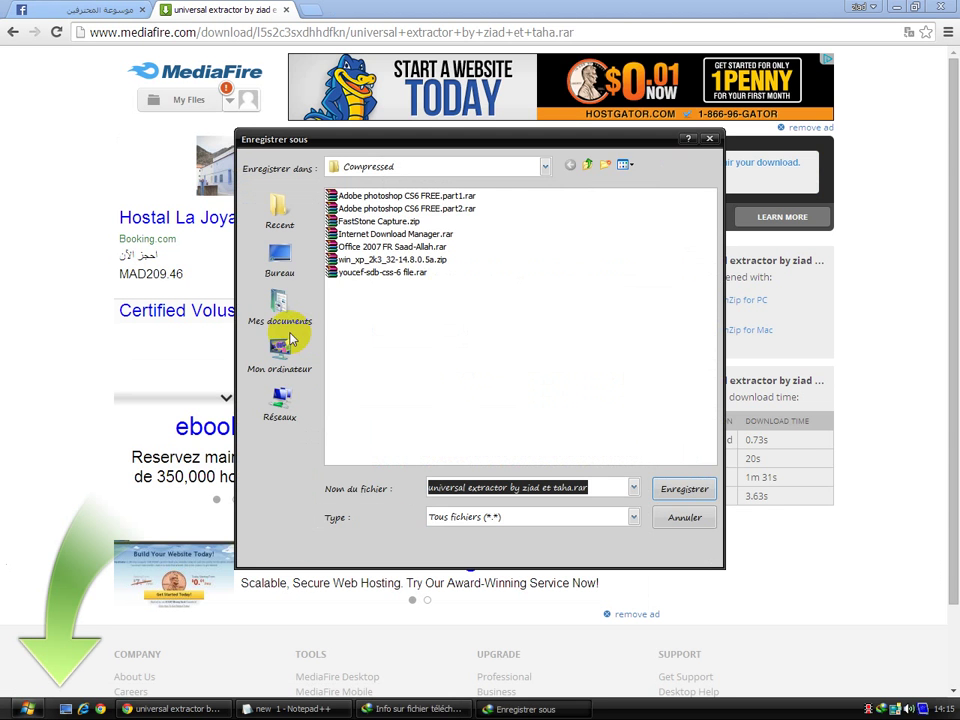
left_click(287, 272)
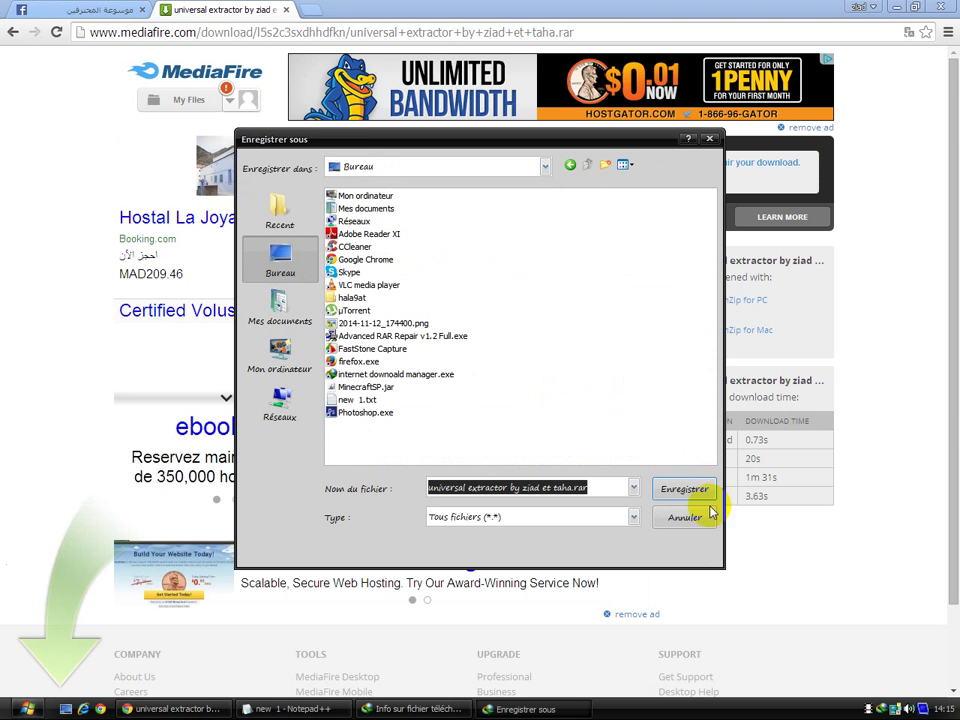
left_click(685, 490)
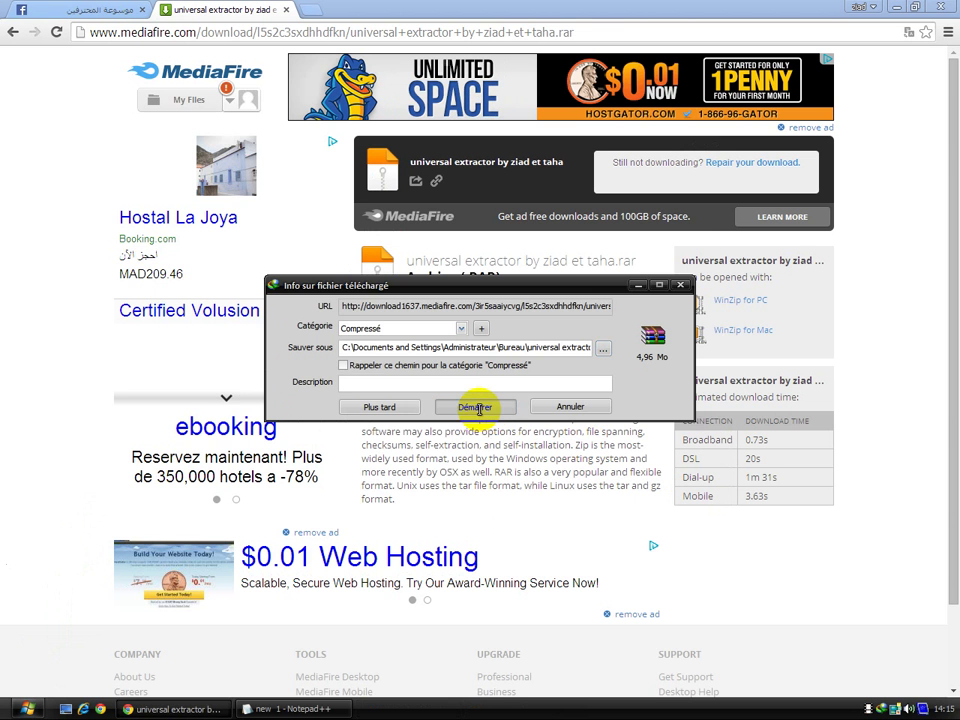
left_click(478, 410)
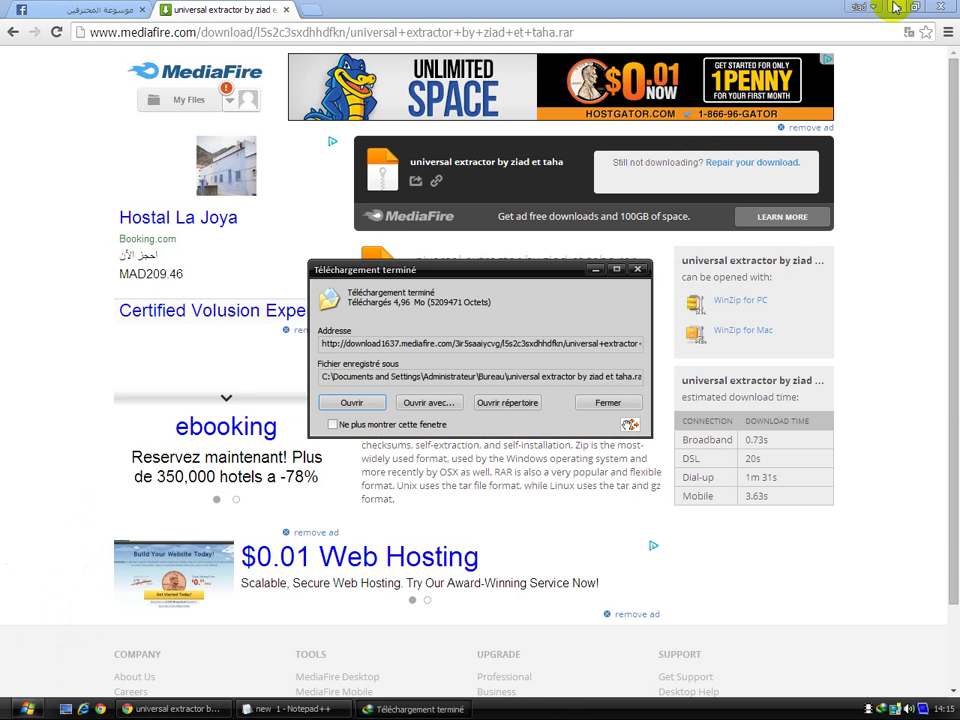
Clear the desktop by minimizing the browser and Notepad++ windows and closing the completed-download dialog.
left_click(892, 7)
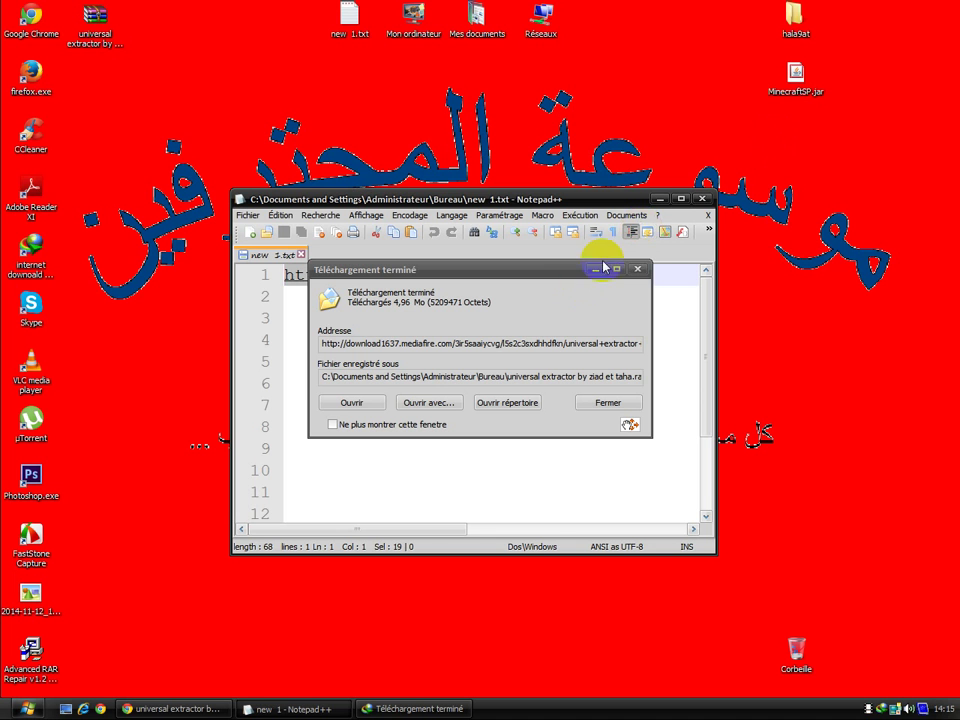
left_click(660, 200)
left_click(610, 410)
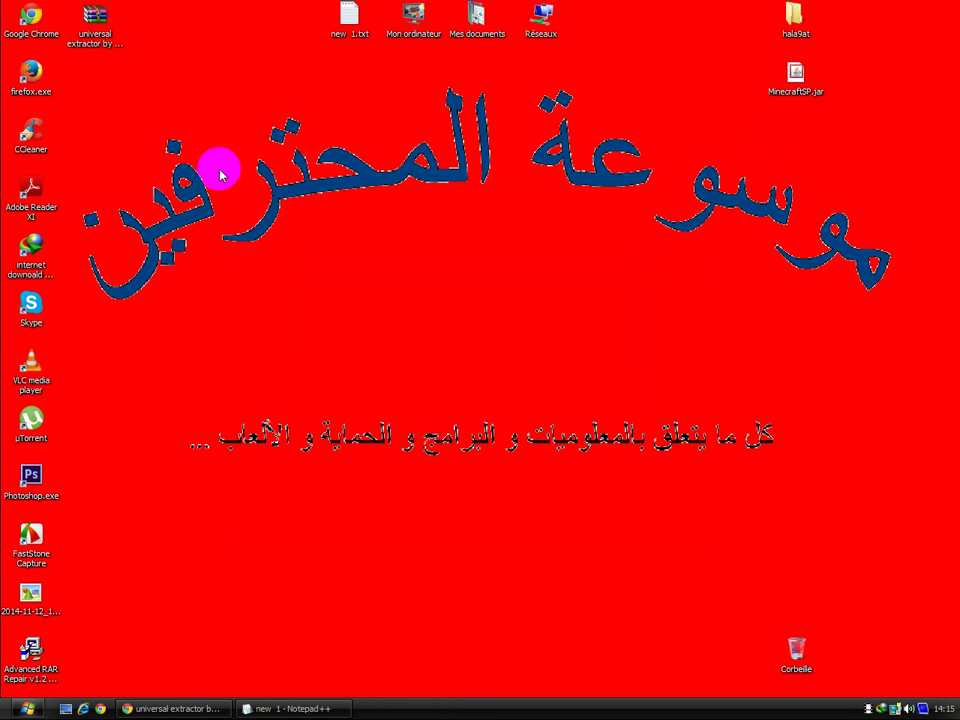
Move the downloaded archive to the middle of the desktop and extract it there, entering the archive password.
left_click_drag(163, 99, 350, 305)
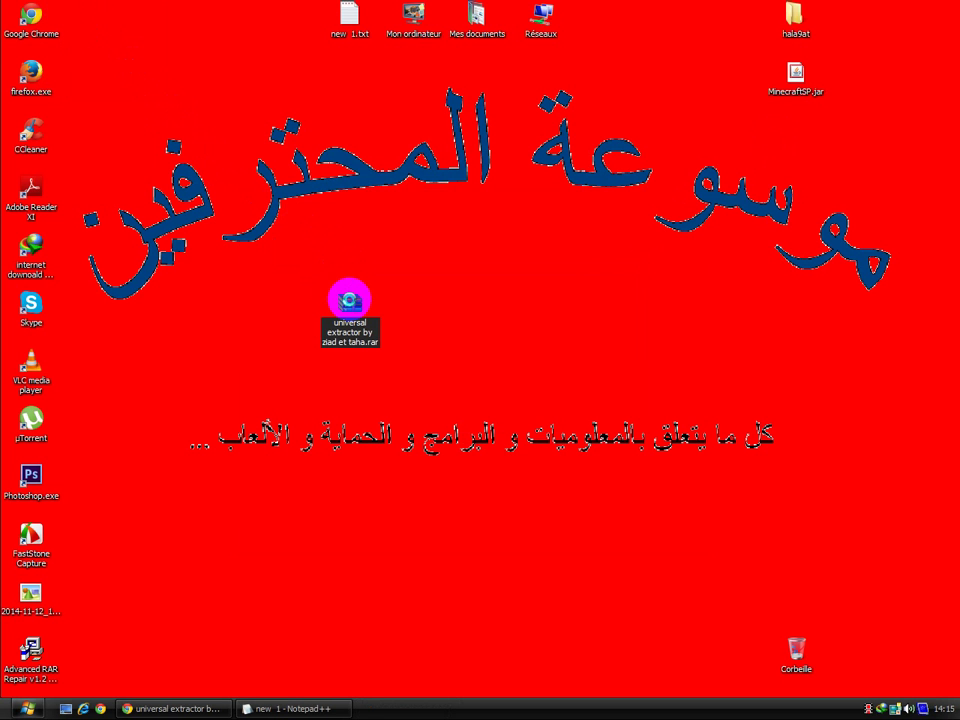
right_click(349, 300)
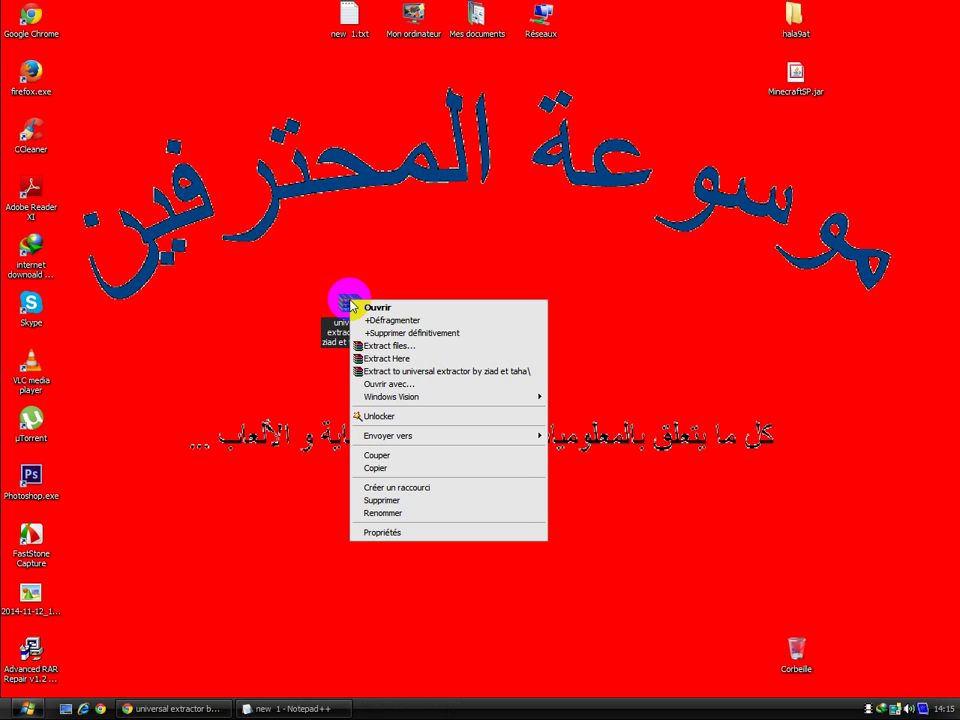
left_click(408, 359)
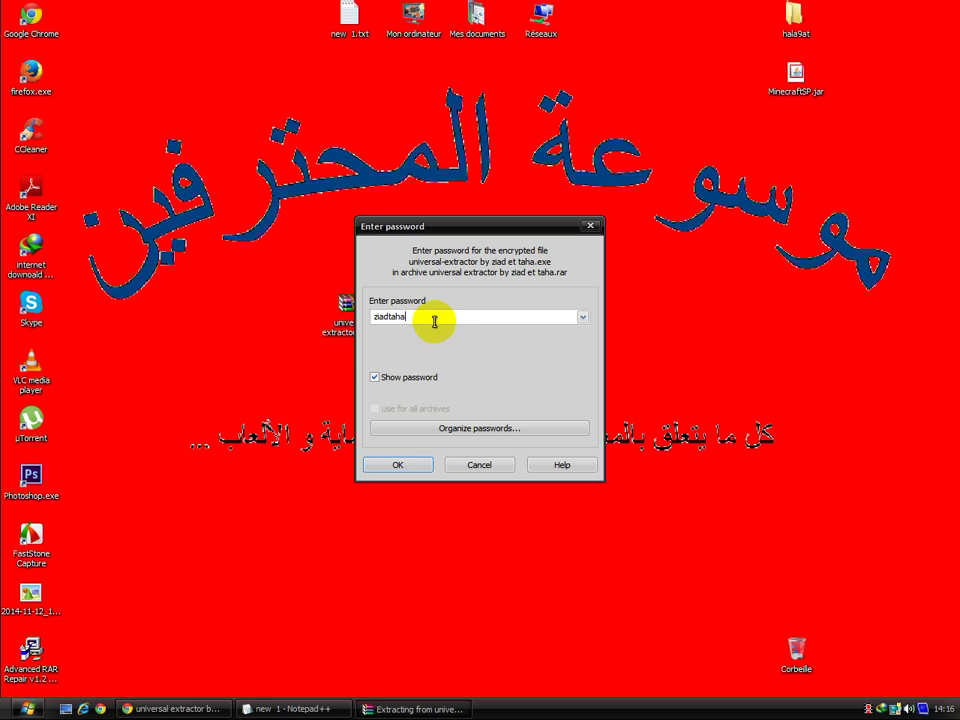
left_click(403, 464)
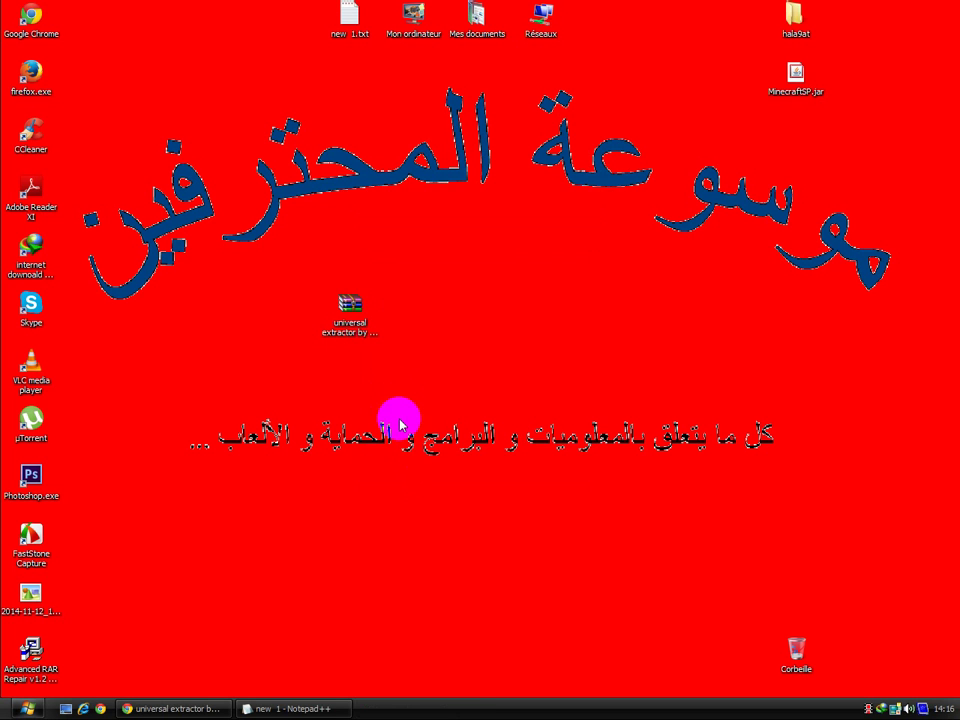
Move the archive back beside the Google Chrome icon and place the extracted installer in the middle of the desktop.
left_click_drag(335, 308, 144, 78)
left_click_drag(93, 48, 411, 333)
left_click_drag(160, 92, 97, 35)
left_click_drag(358, 253, 428, 310)
Run the extracted Universal Extractor installer and choose العربية as the setup language.
double_click(420, 306)
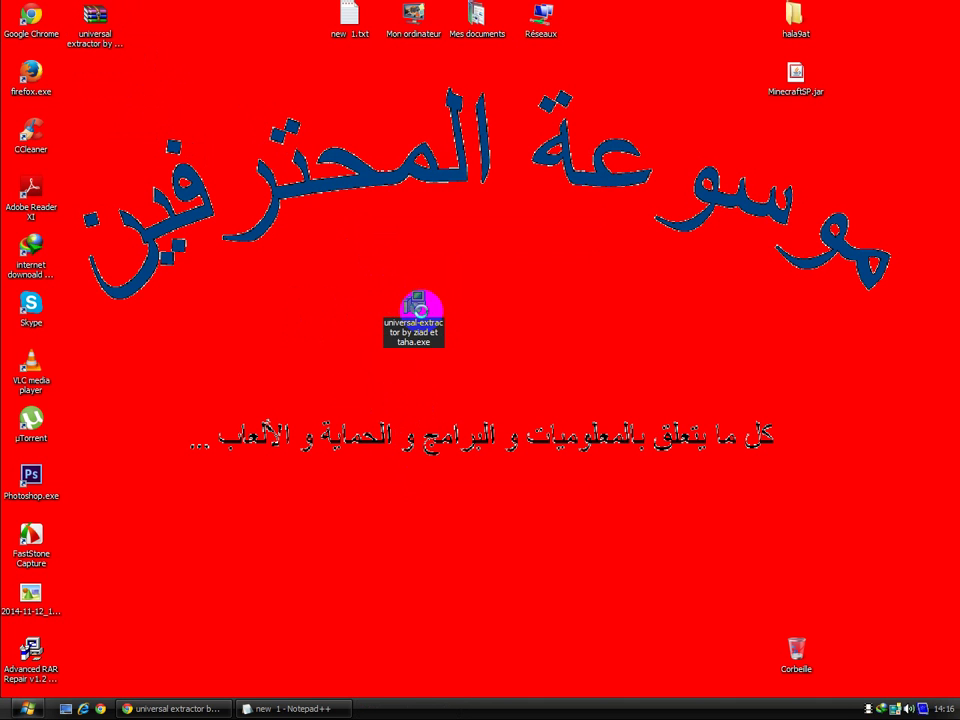
right_click(420, 310)
left_click(460, 322)
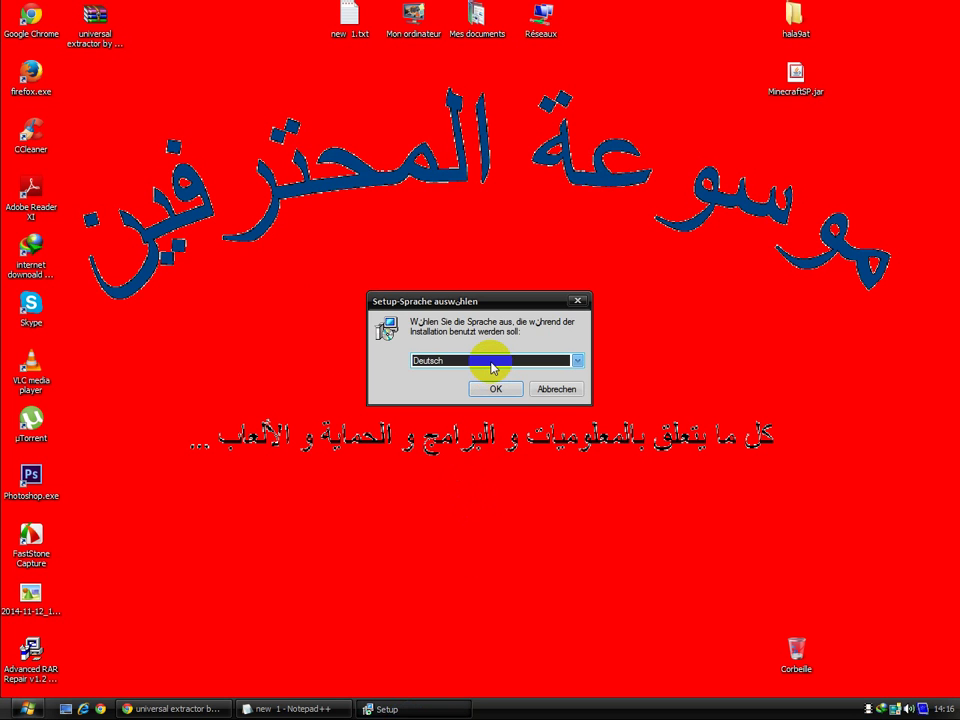
left_click(491, 361)
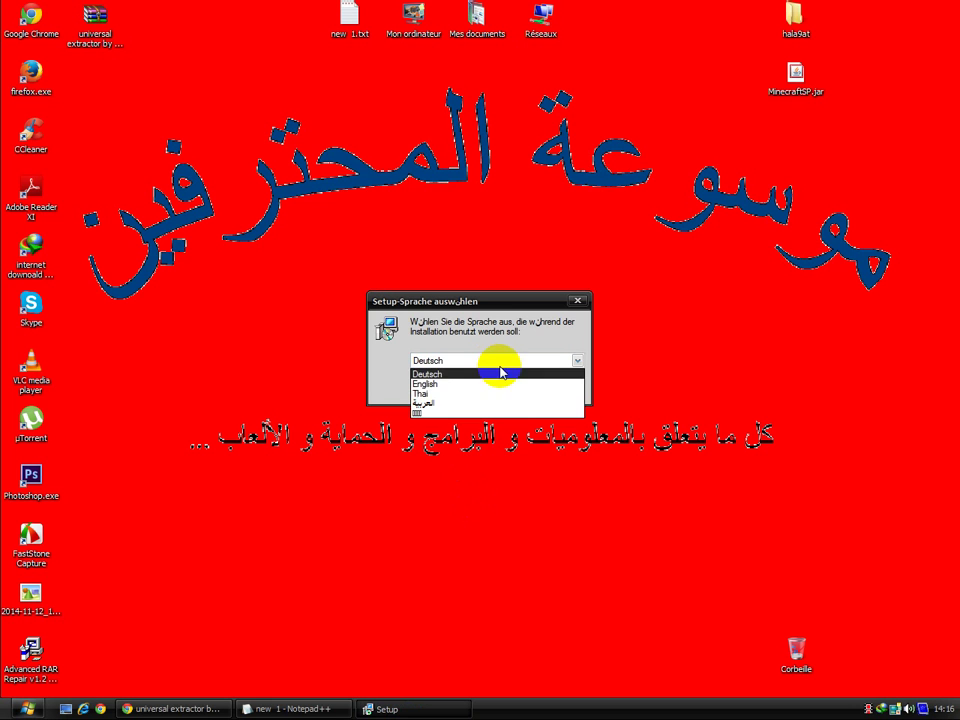
left_click(450, 405)
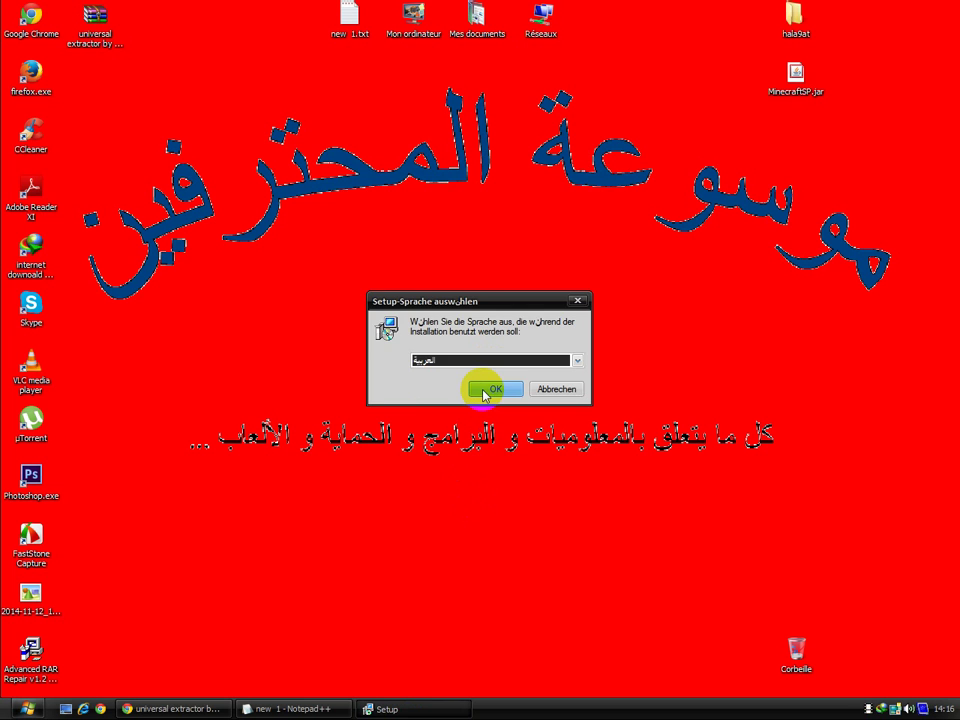
left_click(485, 392)
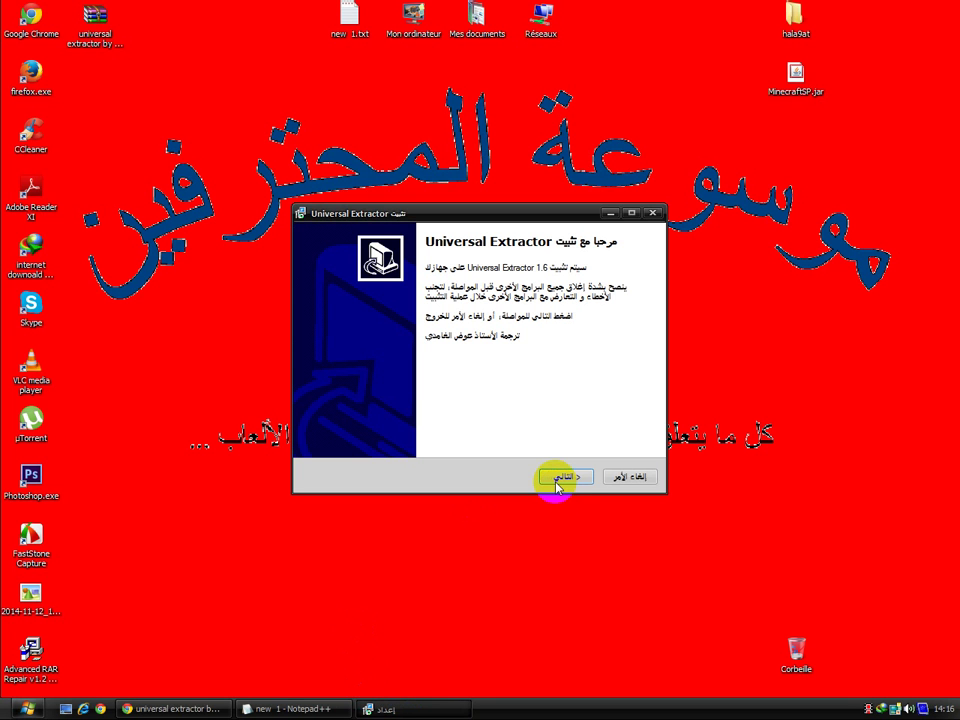
Accept the default install folder, components, Start menu folder, program options and additional tasks up to the ready-to-install page.
left_click(556, 479)
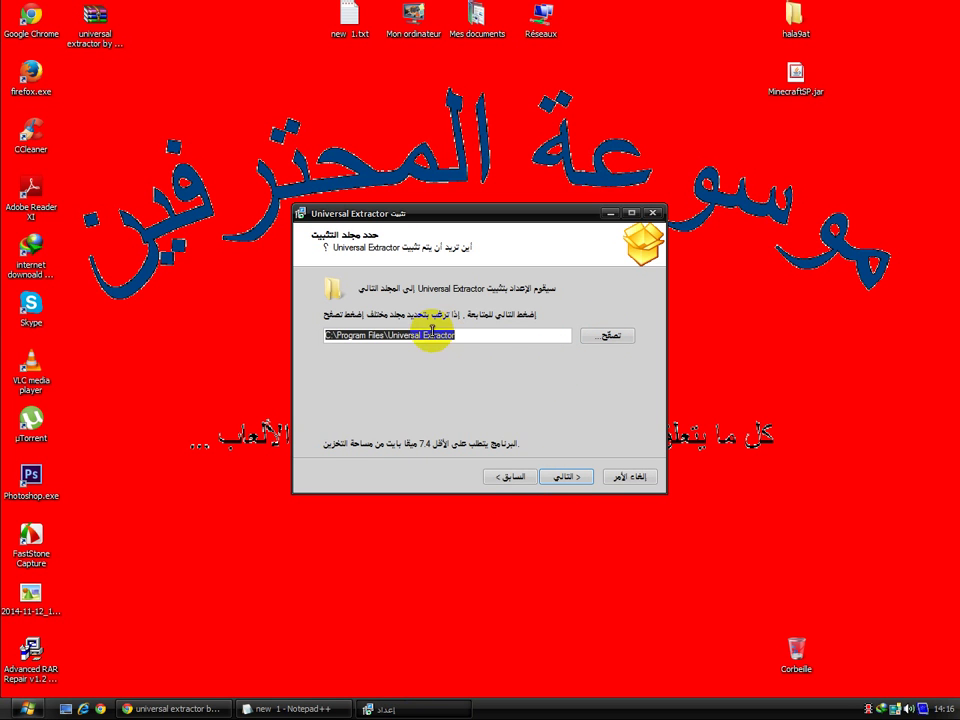
left_click(570, 485)
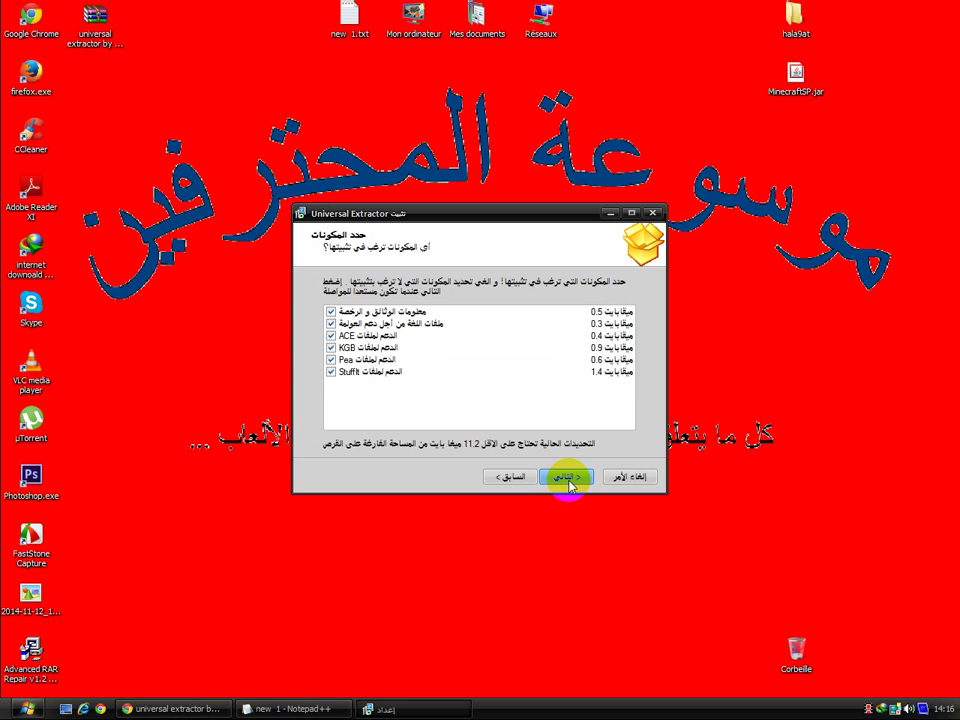
left_click(570, 485)
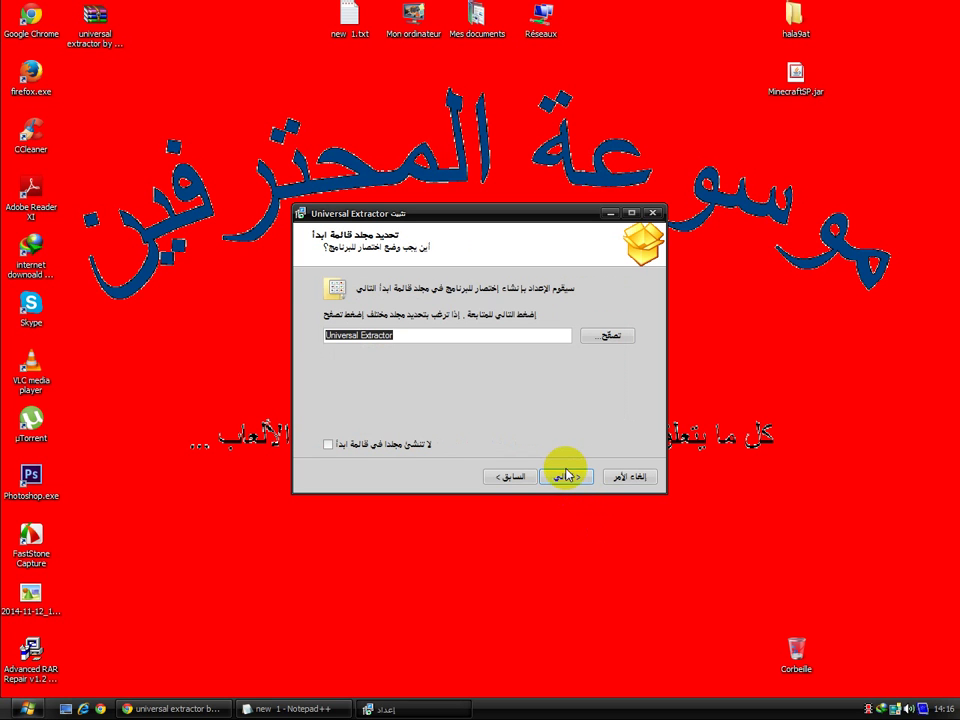
left_click(567, 476)
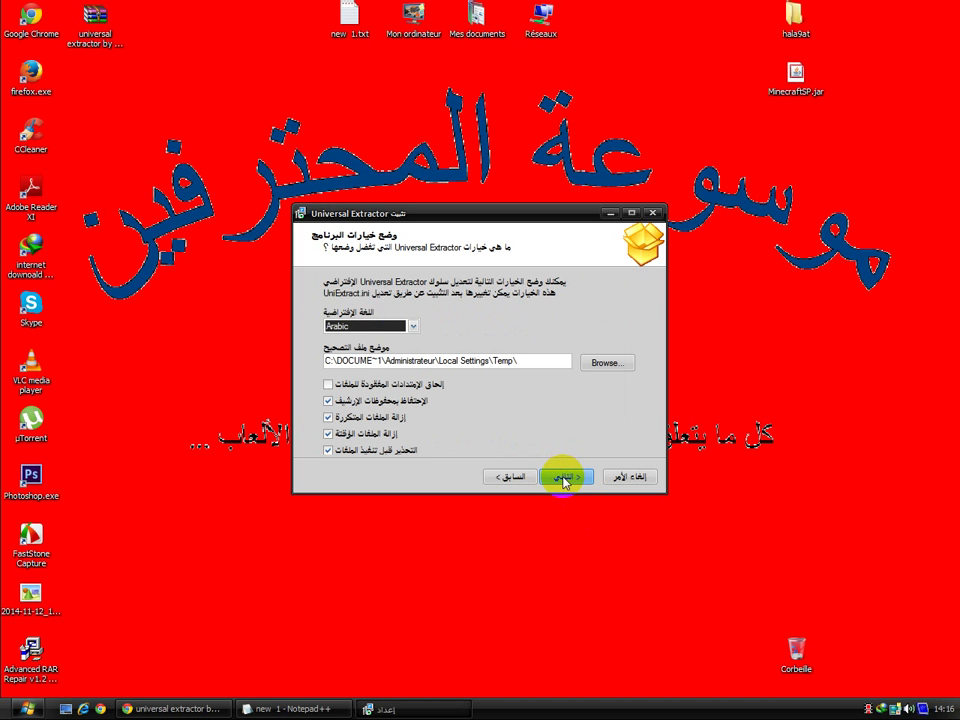
left_click(567, 481)
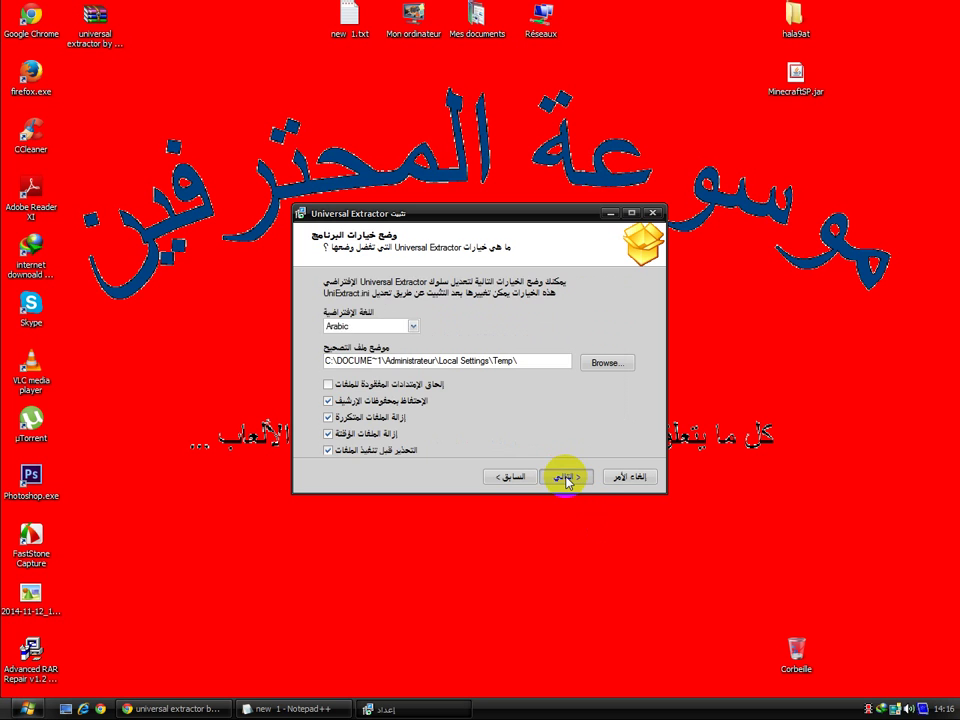
left_click(571, 479)
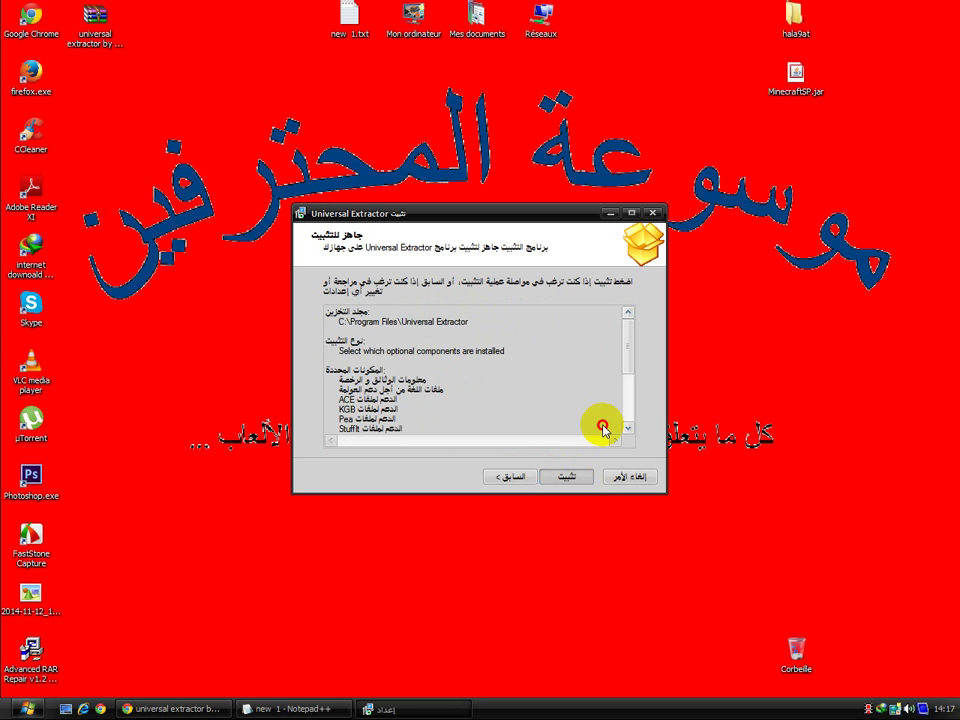
Enable the desktop icon in the additional tasks and complete the Universal Extractor installation.
left_click(512, 478)
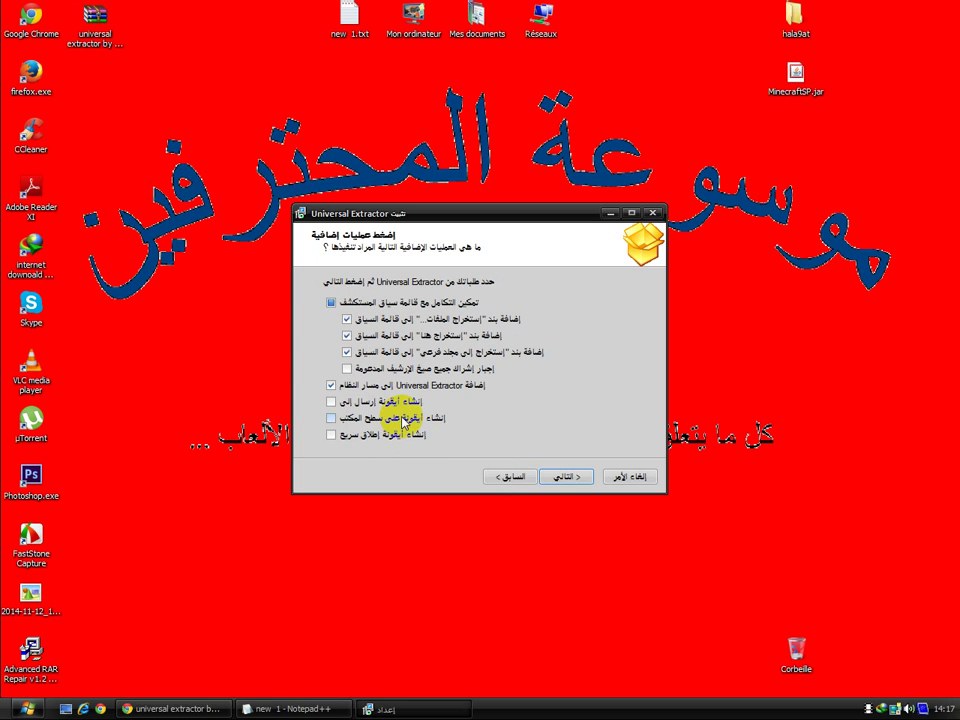
left_click(403, 420)
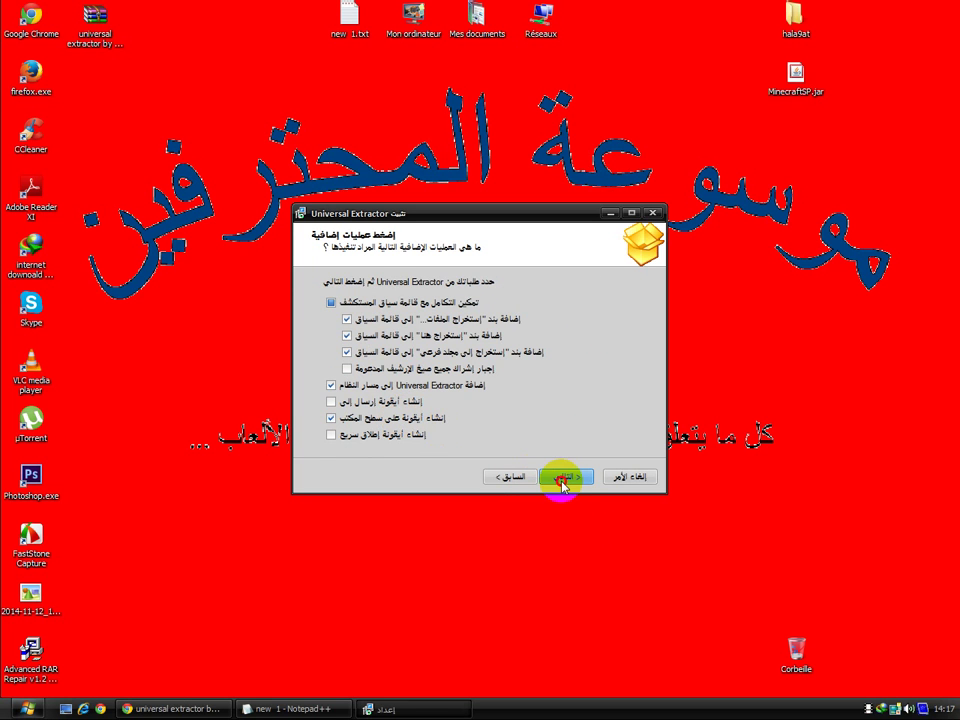
left_click(563, 480)
left_click(568, 481)
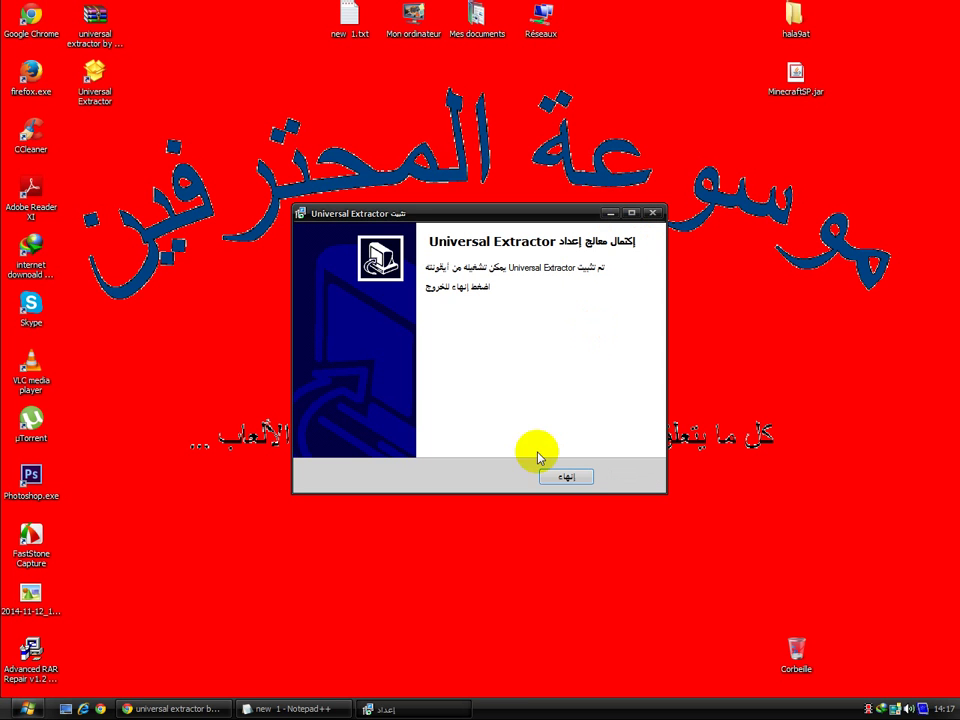
left_click(566, 480)
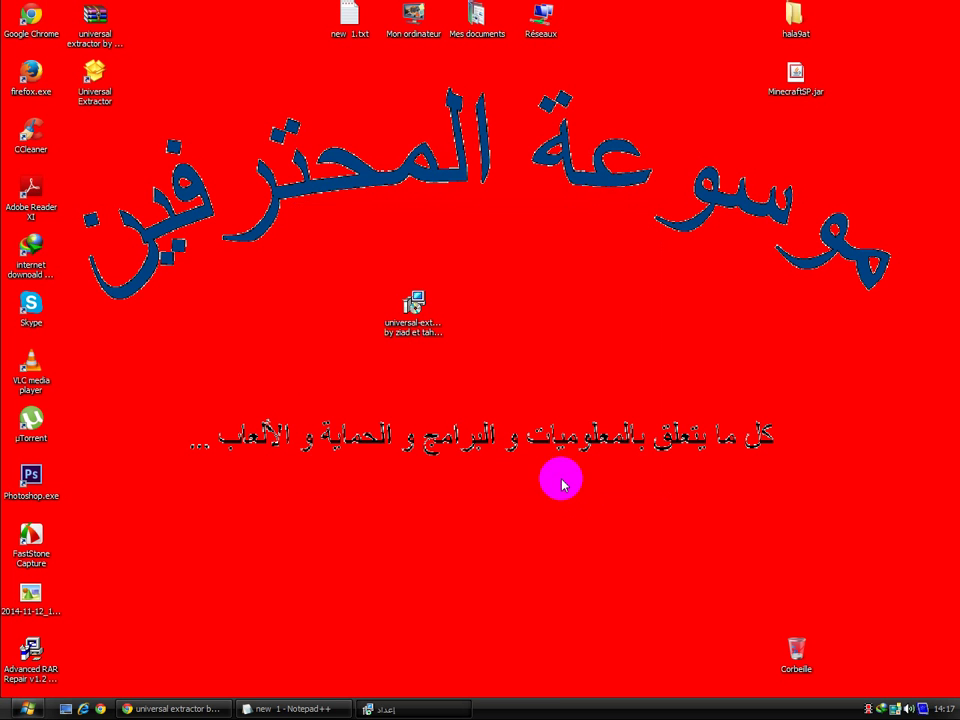
Move the Universal Extractor shortcut to the middle of the desktop and the installer file below the archive.
left_click_drag(82, 85, 530, 315)
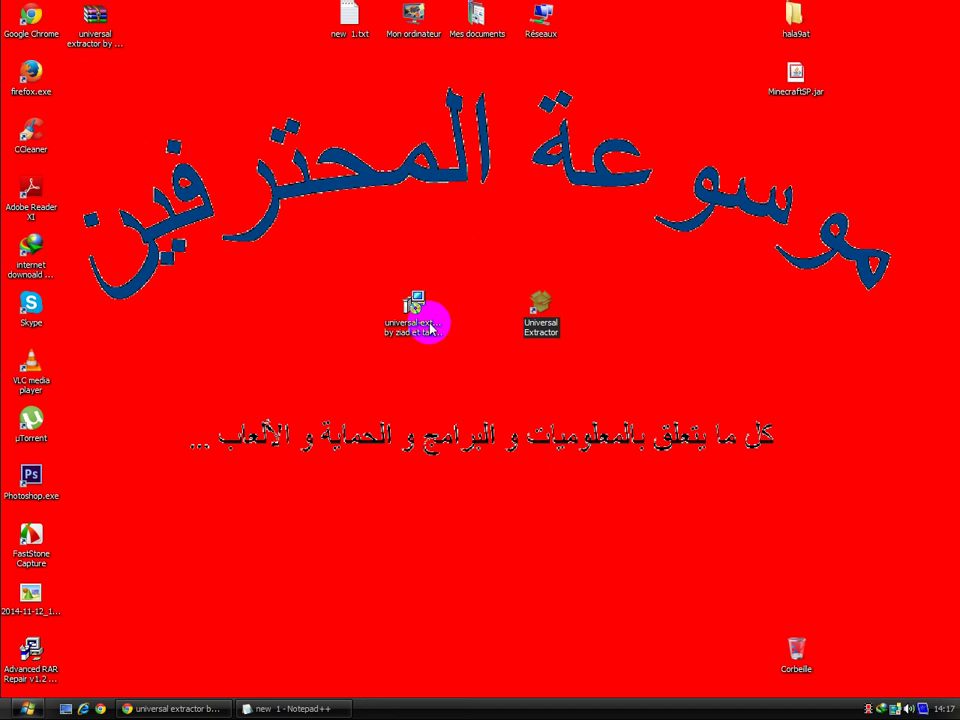
left_click_drag(429, 321, 180, 132)
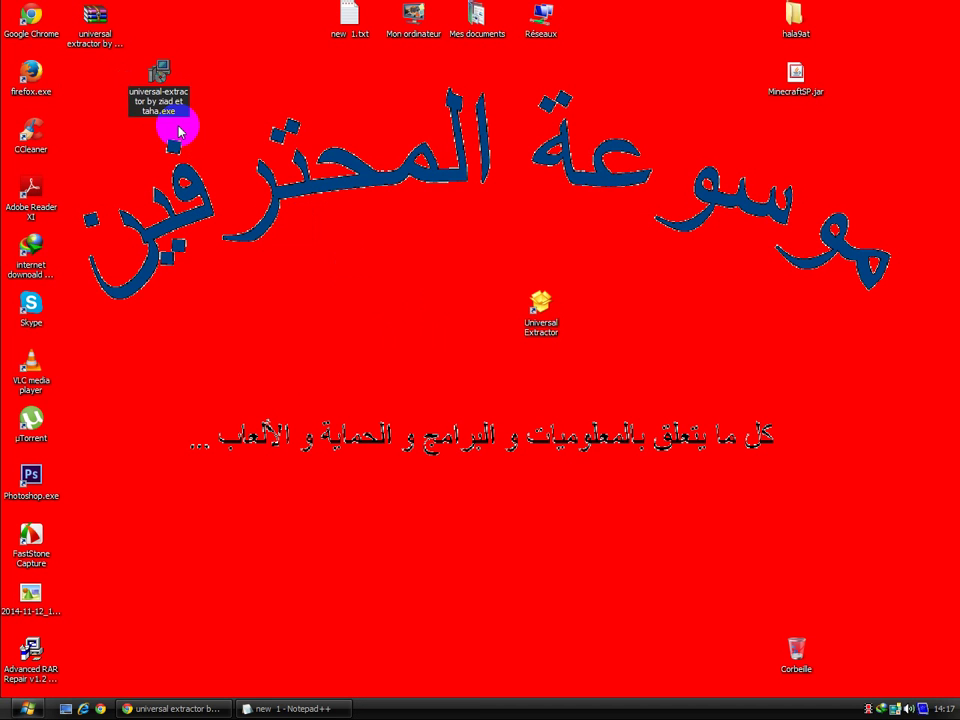
left_click_drag(184, 88, 105, 95)
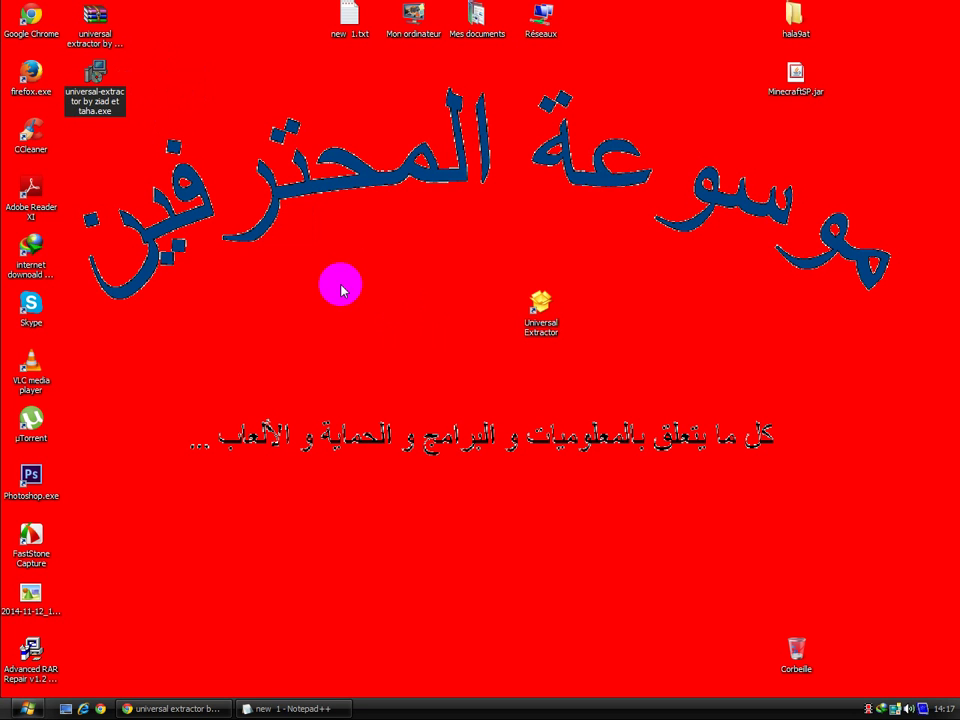
left_click_drag(446, 274, 583, 347)
left_click_drag(540, 305, 432, 322)
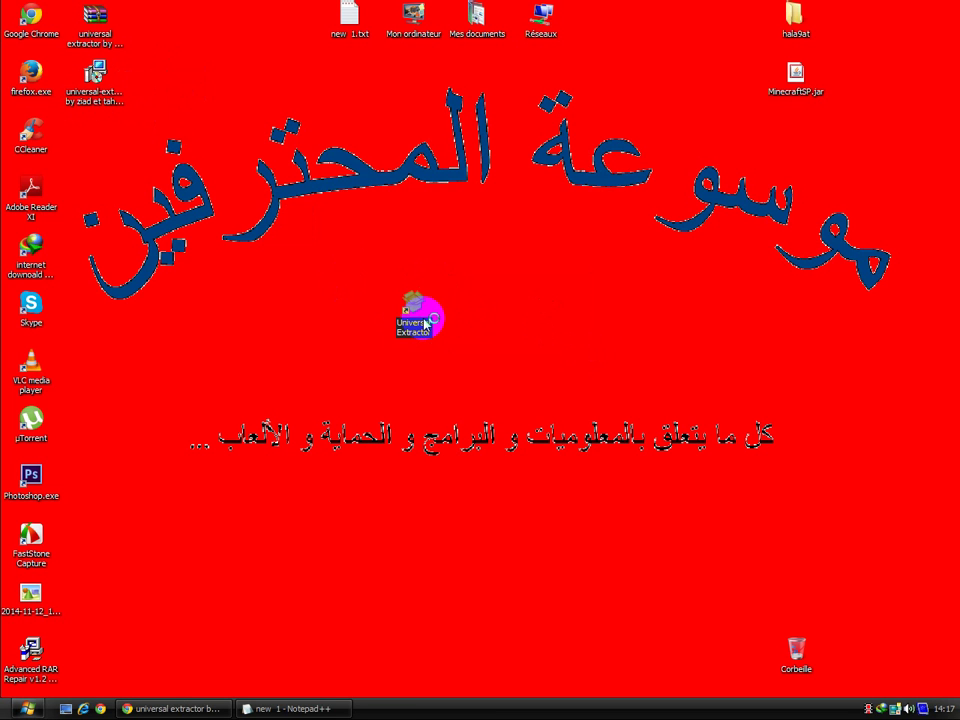
Launch Universal Extractor and select Advanced RAR Repair v1.2 Full.exe from the desktop as the file to extract.
double_click(424, 323)
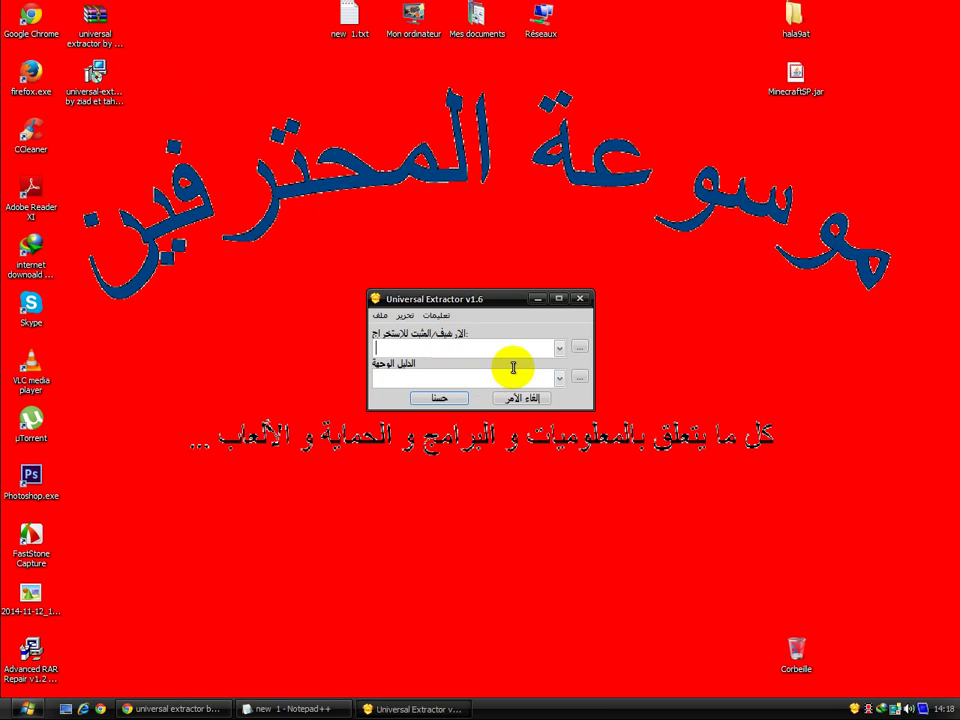
left_click(580, 347)
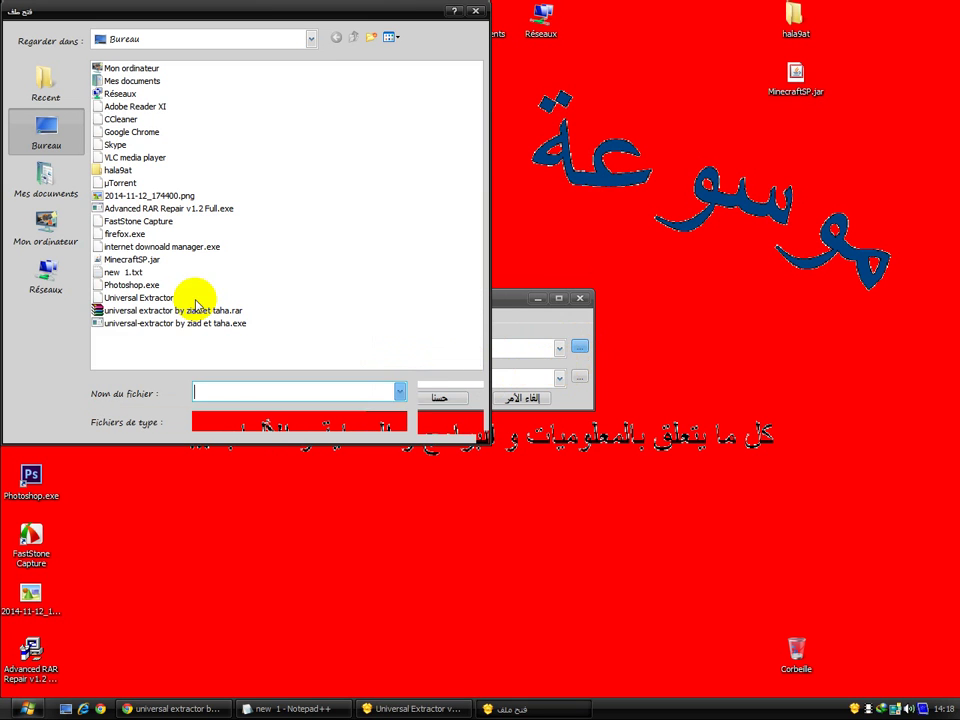
left_click(128, 210)
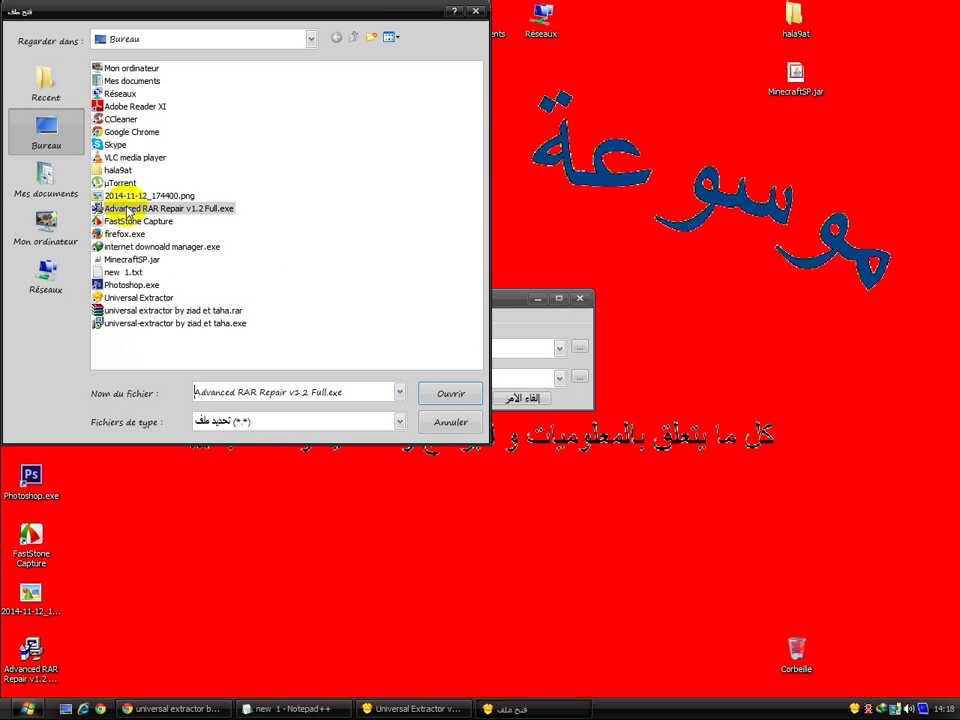
left_click(451, 396)
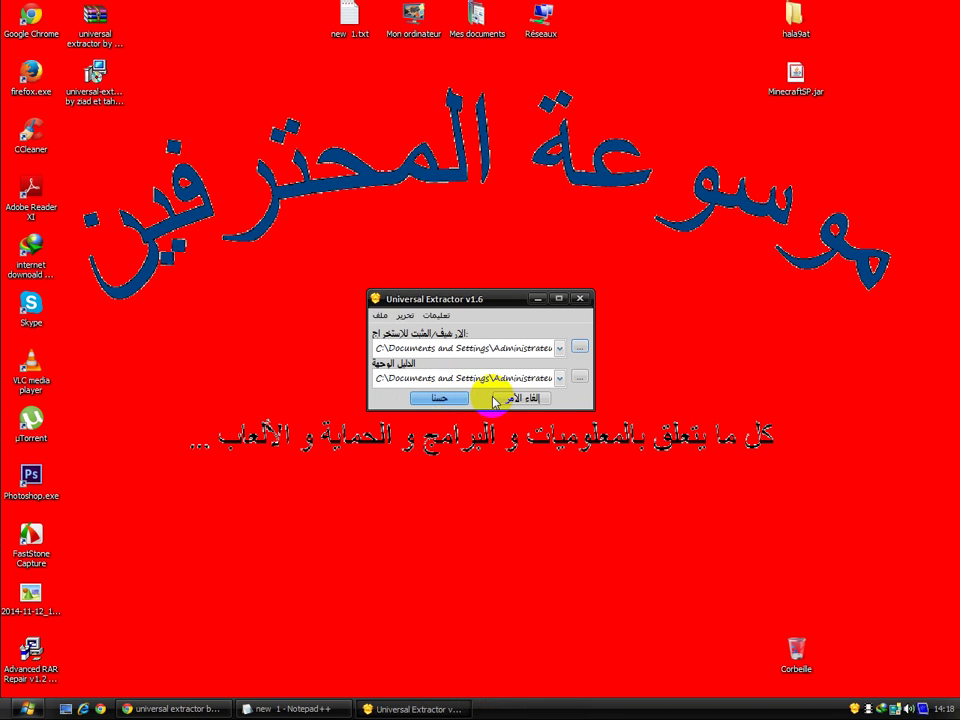
Extract the selected installer into the suggested destination folder using the E_Wise unpacking method.
left_click(440, 398)
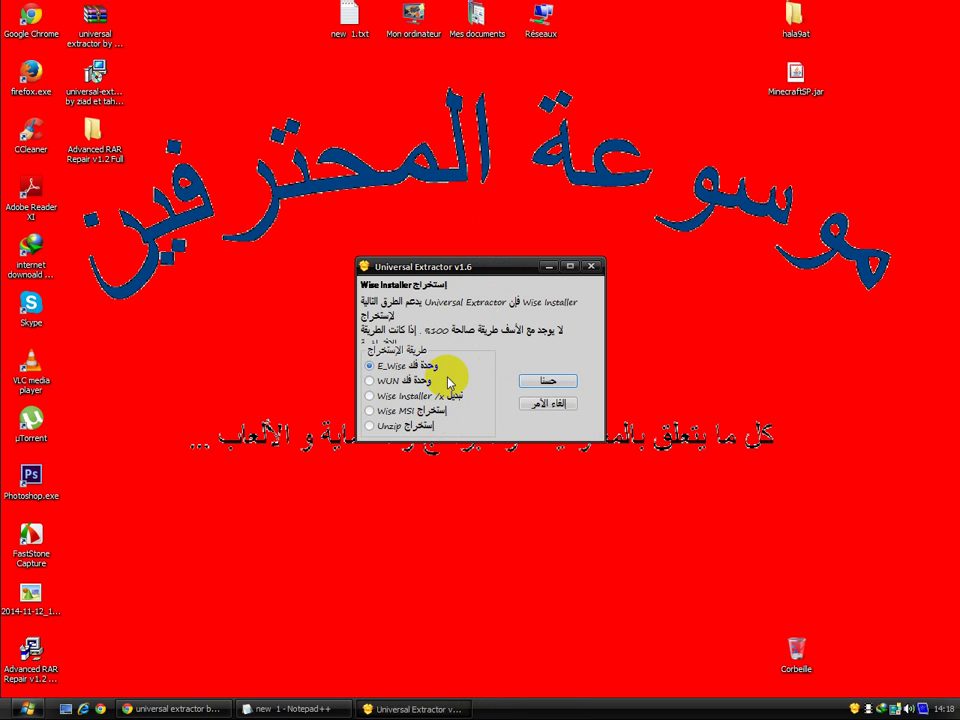
left_click(549, 383)
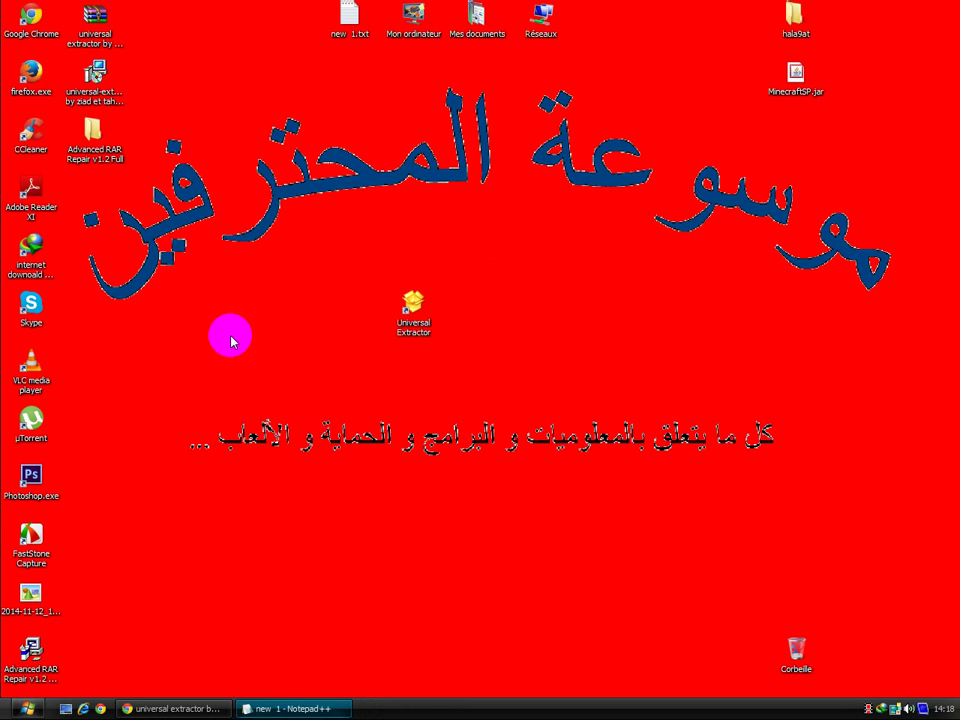
Move the Universal Extractor shortcut beside its setup file and the extracted Advanced RAR Repair v1.2 Full folder to the open desktop area.
left_click_drag(418, 314, 176, 88)
left_click(97, 148)
left_click_drag(280, 260, 352, 265)
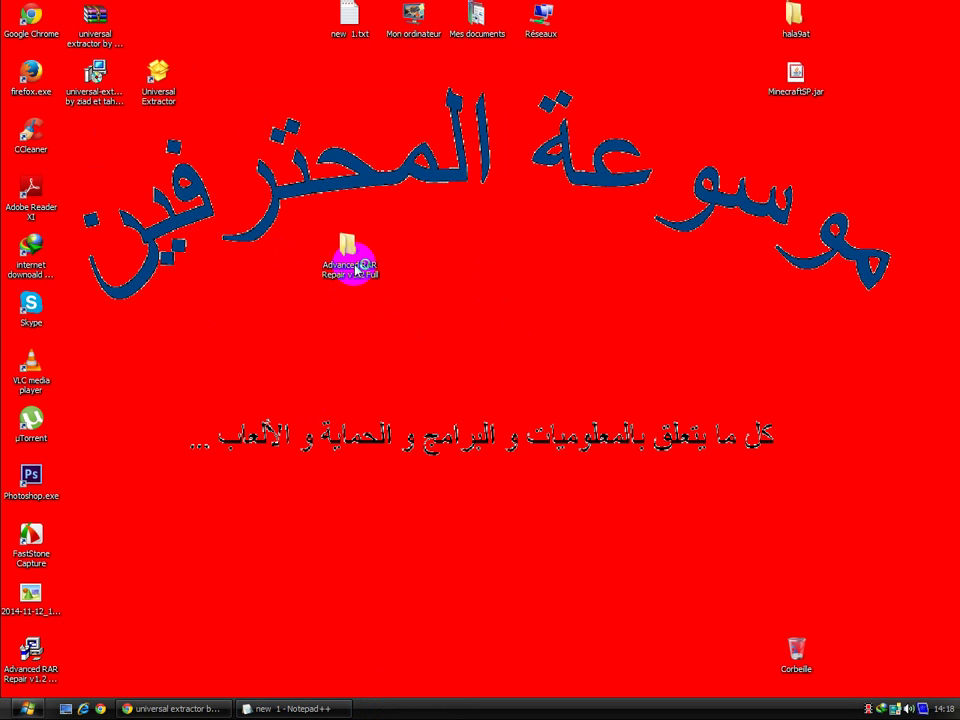
Open the extracted Advanced RAR Repair v1.2 Full folder and examine the files in its MAINDIR subfolder.
double_click(352, 262)
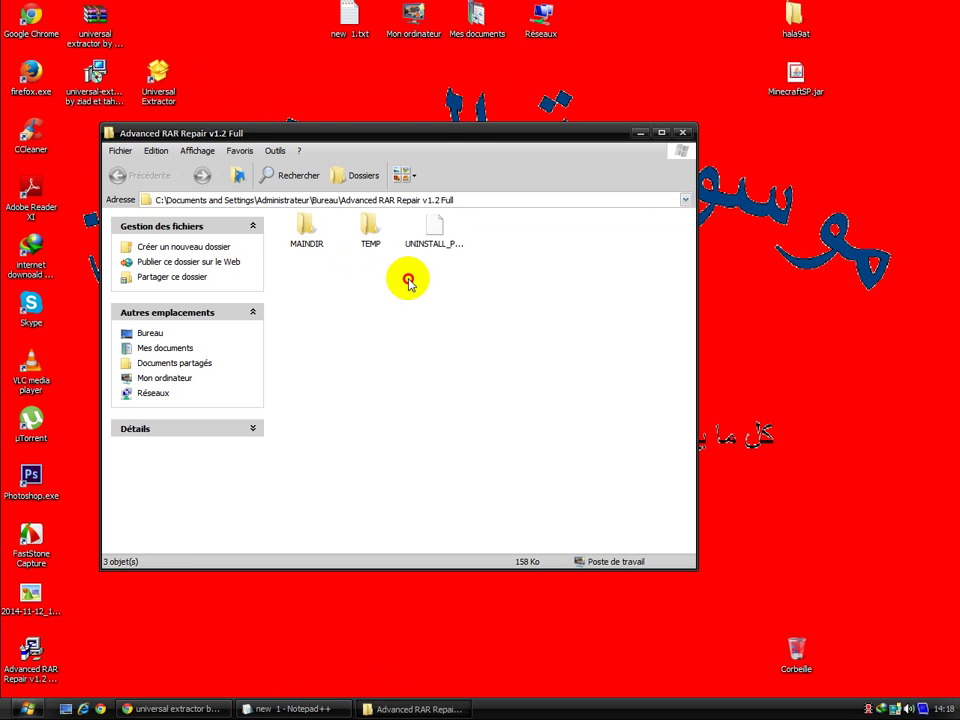
left_click_drag(265, 218, 420, 326)
left_click(306, 230)
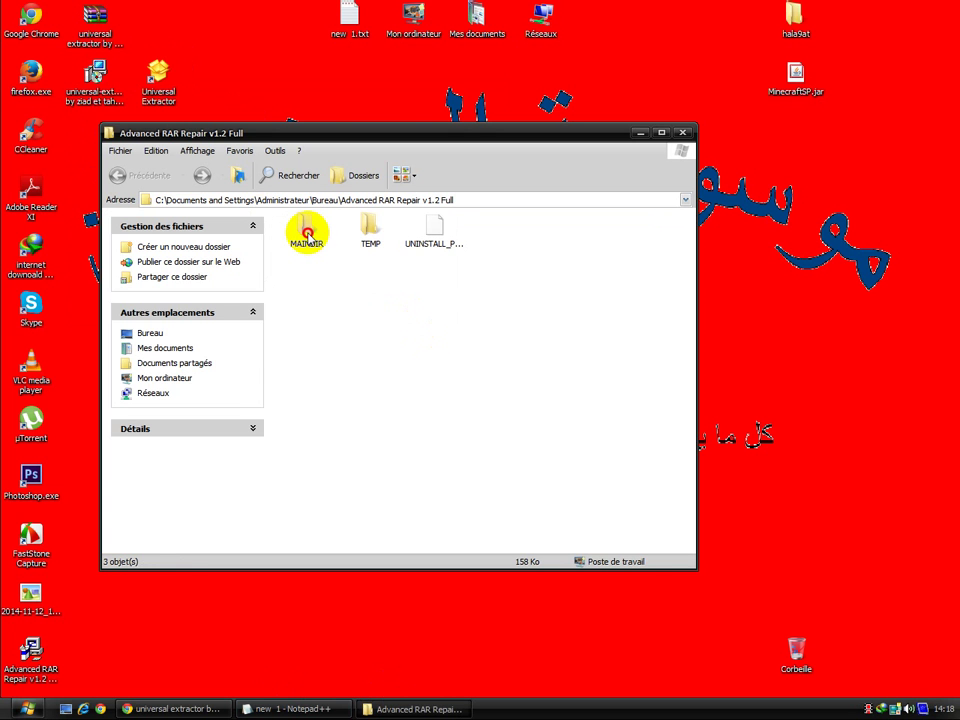
double_click(306, 224)
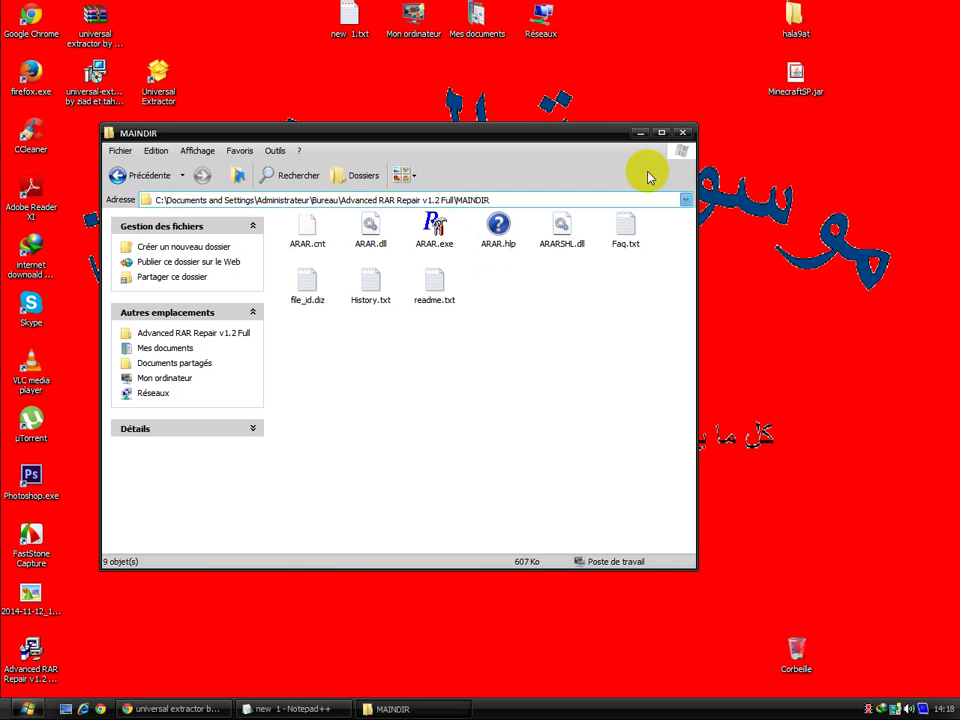
Close the MAINDIR folder window and move the Universal Extractor shortcut directly below its setup file on the desktop.
left_click(684, 134)
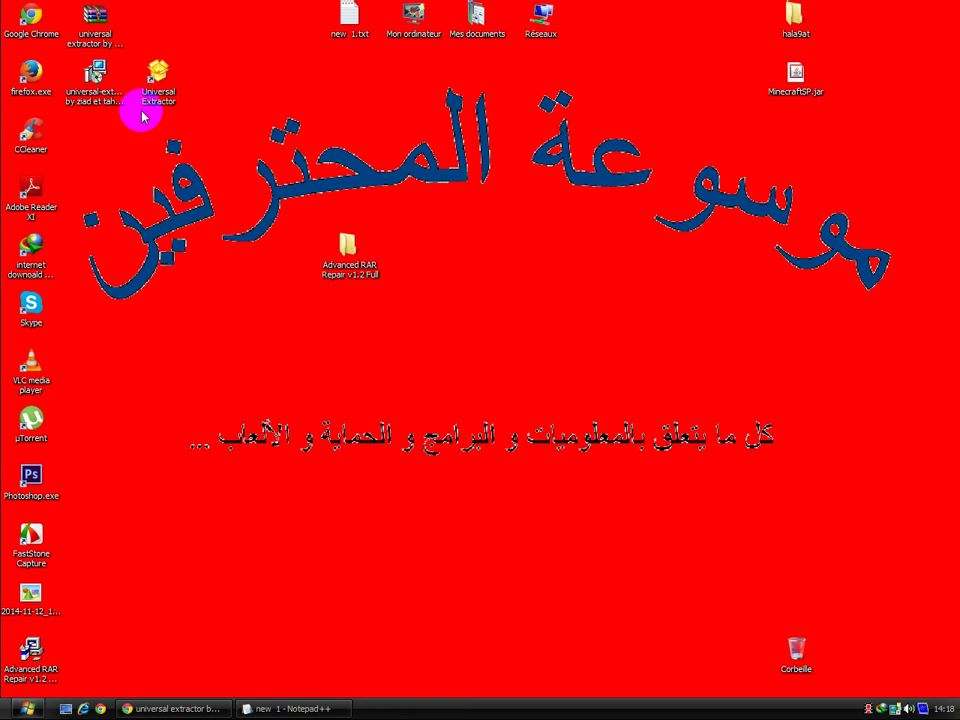
left_click_drag(123, 160, 100, 146)
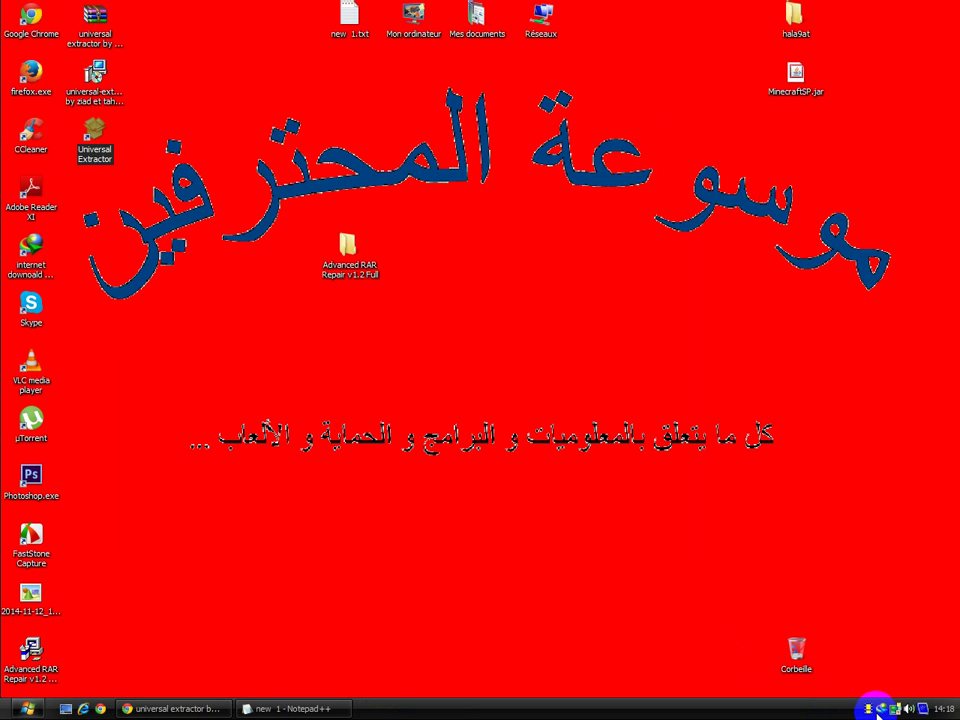
Switch to Google Chrome and show the already open موسوعة المحترفين Facebook page.
left_click(207, 709)
left_click(100, 8)
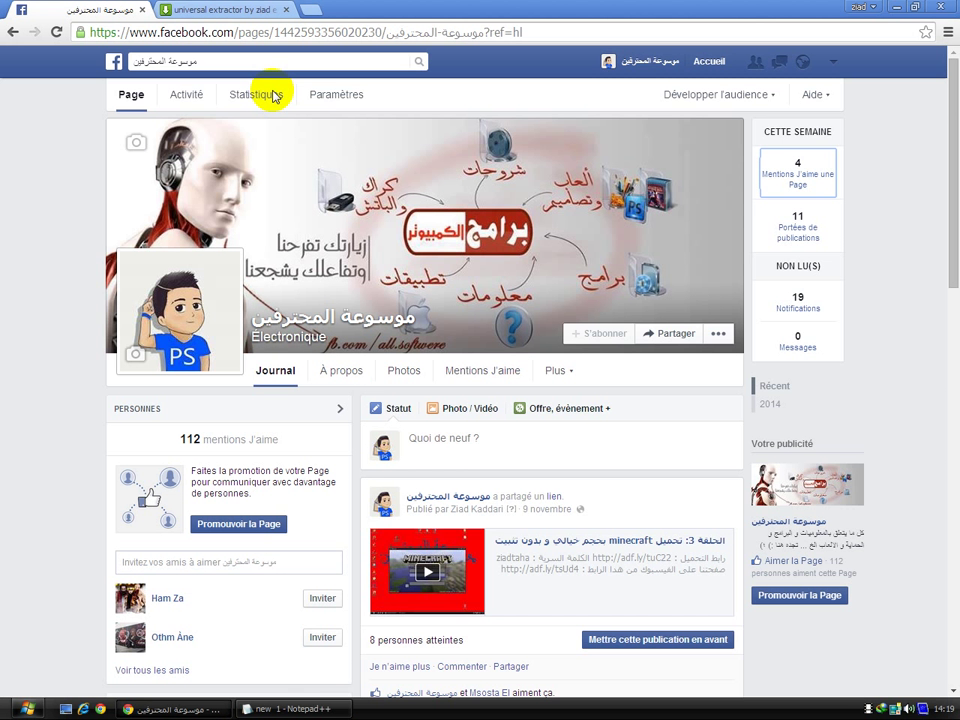